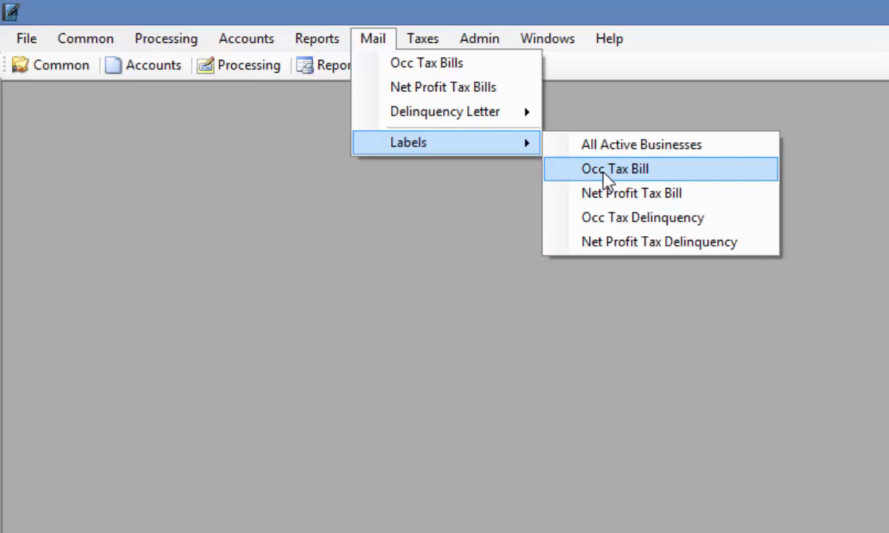
Step: Export the Occ Tax Bill mailing labels for financial term 2013-01 to a CSV file named occbills in the Documents folder
click(606, 178)
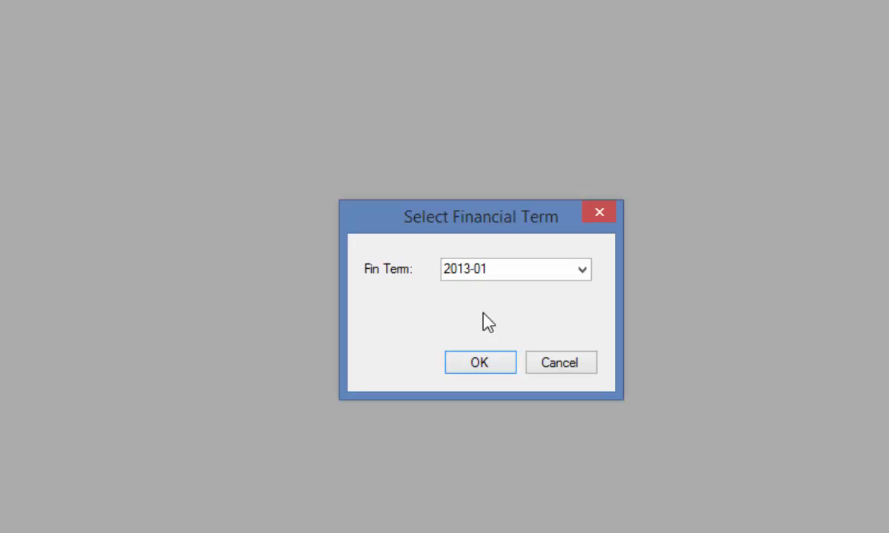
click(473, 363)
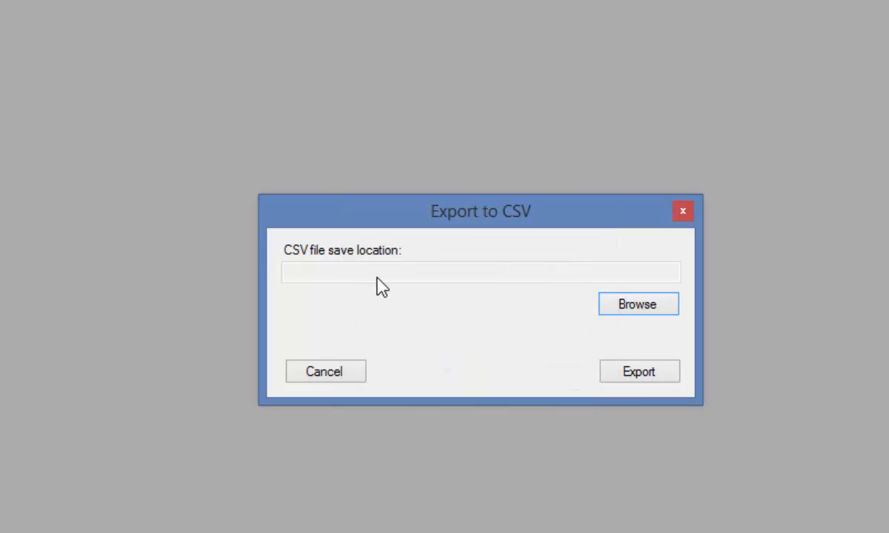
click(617, 311)
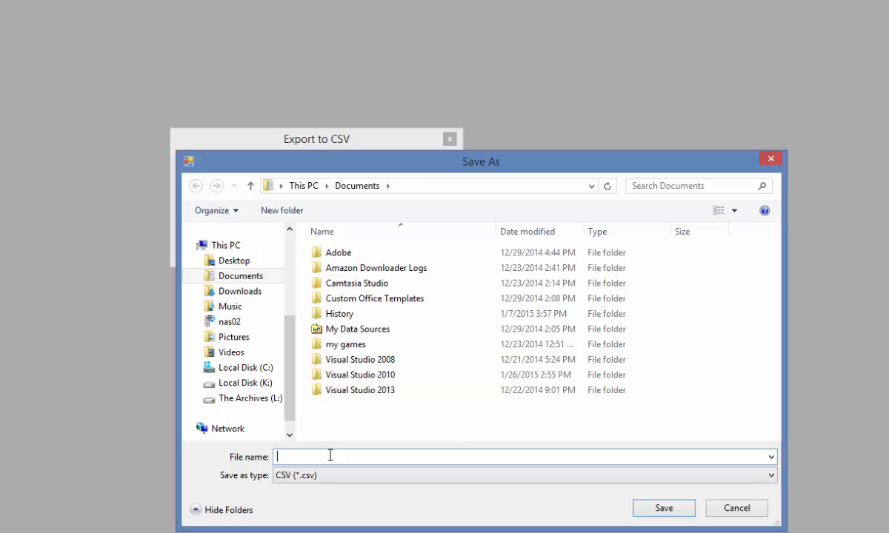
text(occbills)
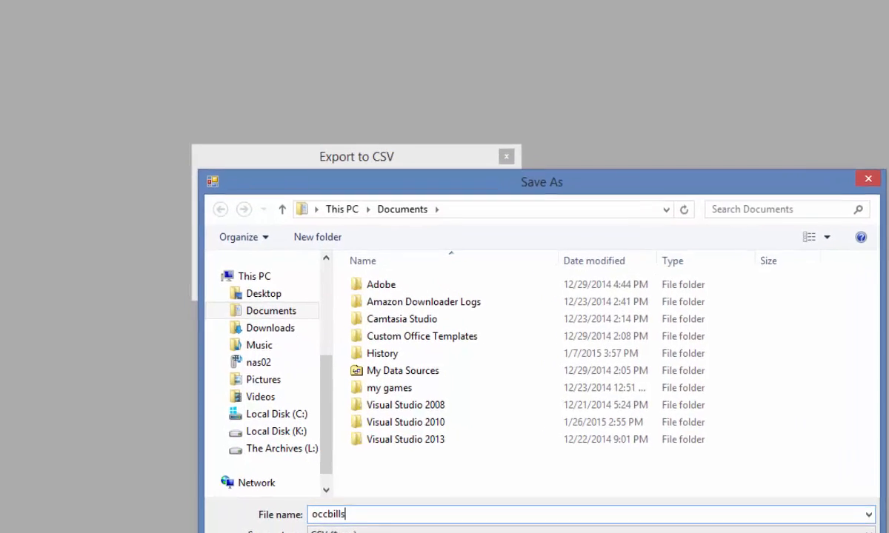
click(664, 509)
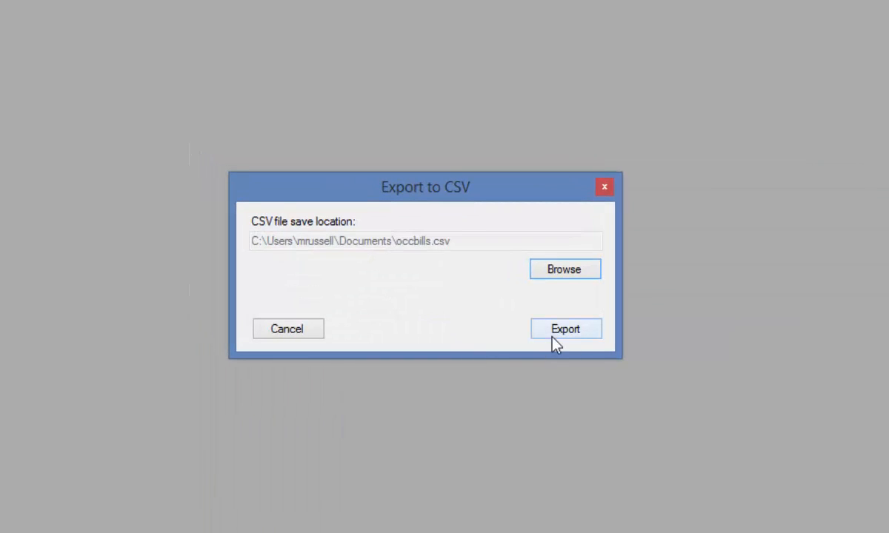
click(560, 337)
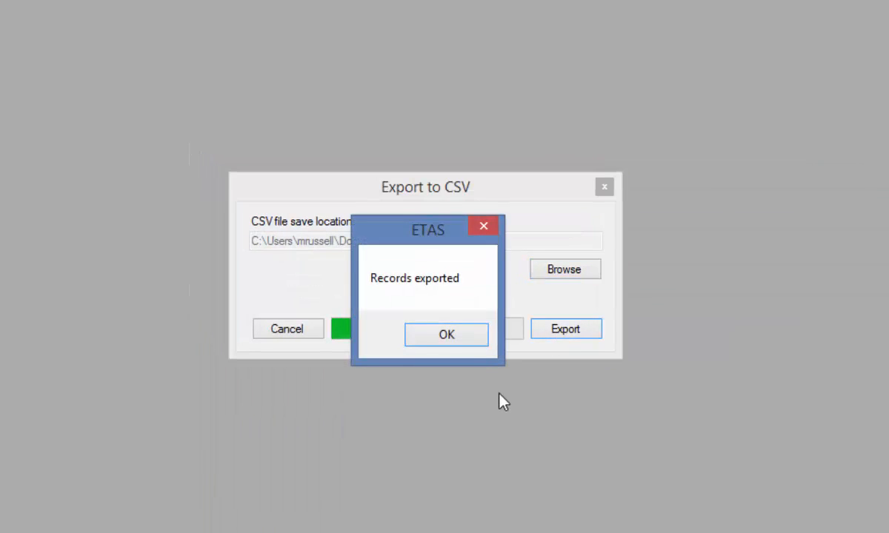
click(450, 337)
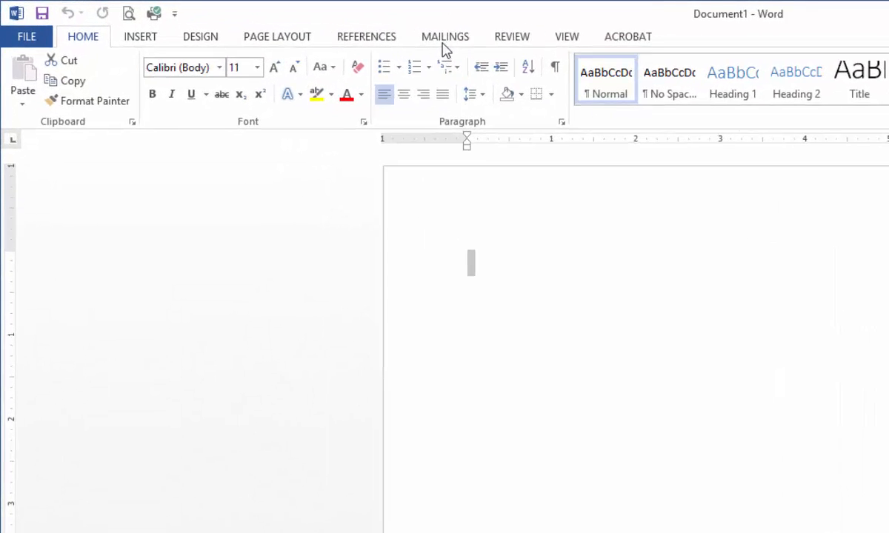
Step: In a blank Word document, start a label mail merge using Avery US Letter 18663 Easy Peel Shipping Labels
click(443, 39)
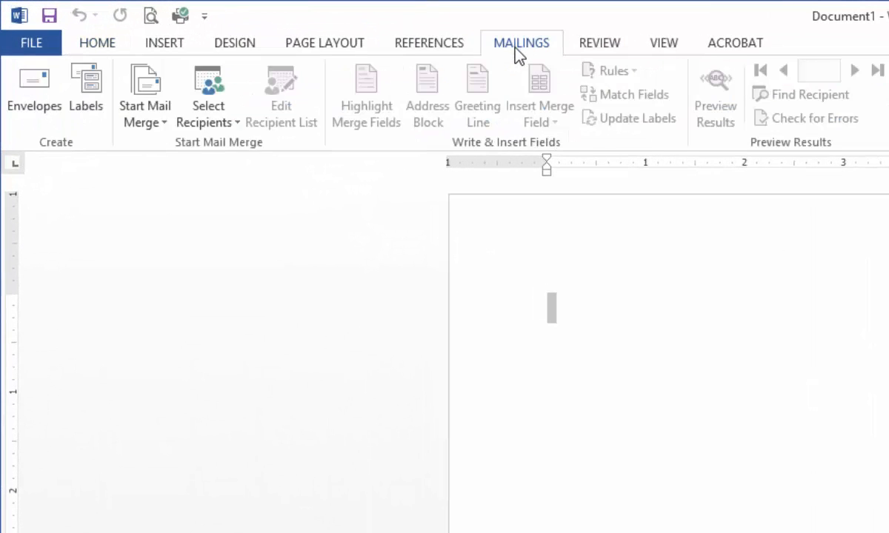
click(150, 129)
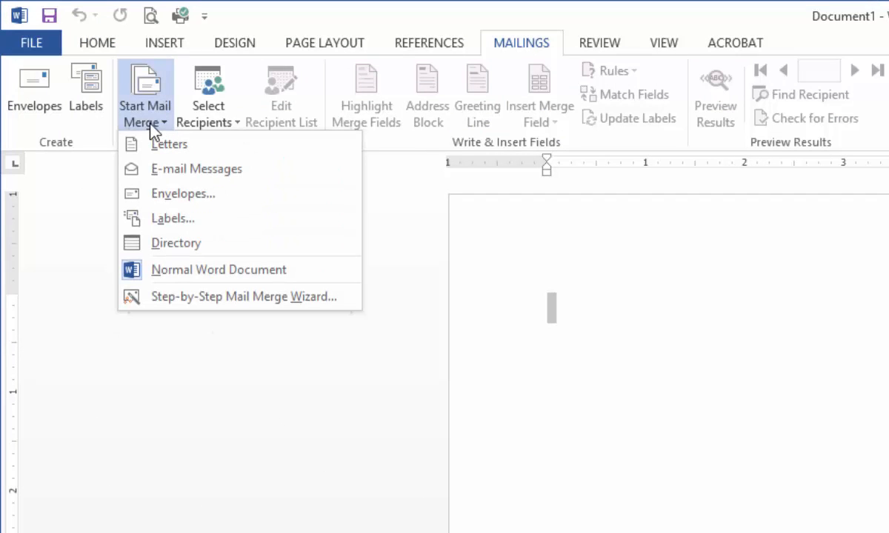
click(165, 228)
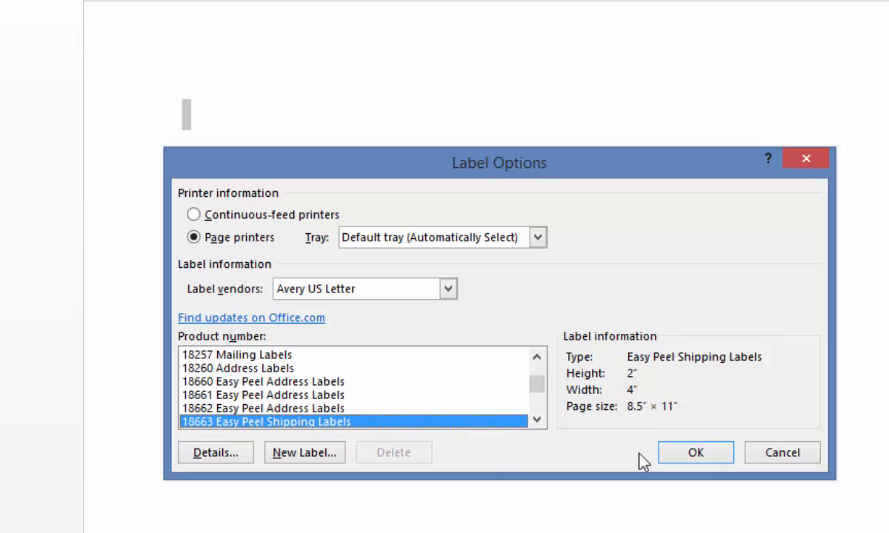
click(694, 461)
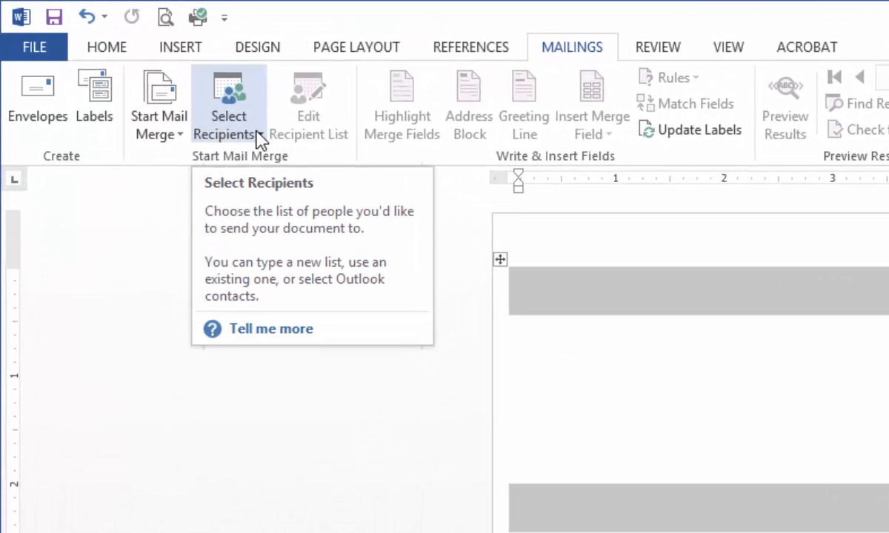
Step: Use the existing list occbills.csv from the Documents folder as the mail merge recipient list
click(163, 87)
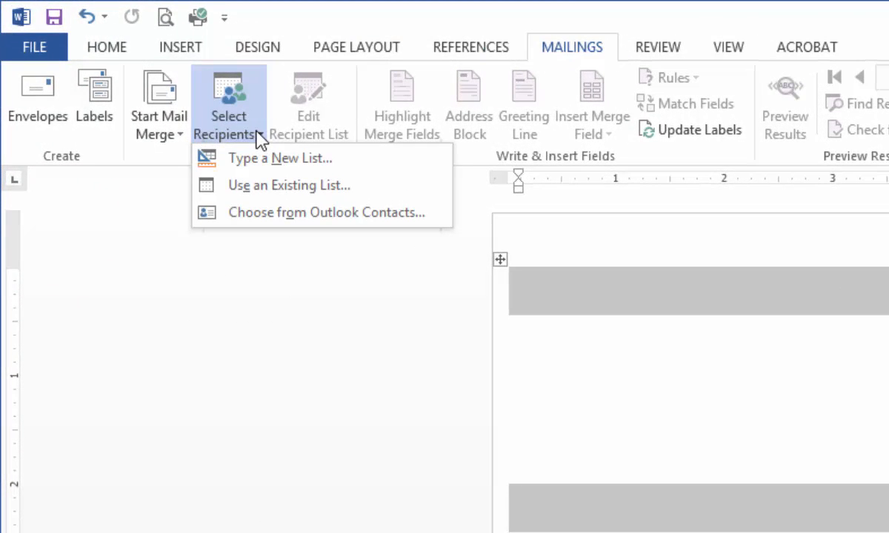
click(269, 189)
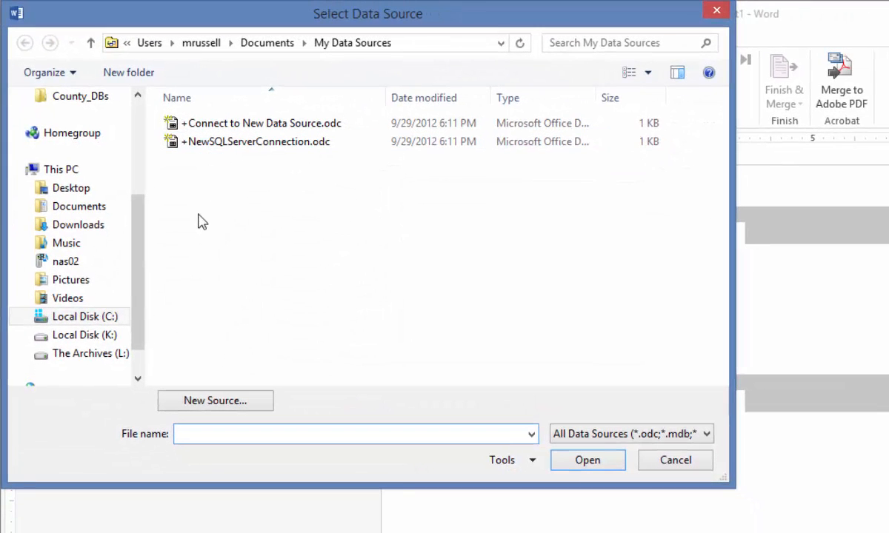
click(73, 209)
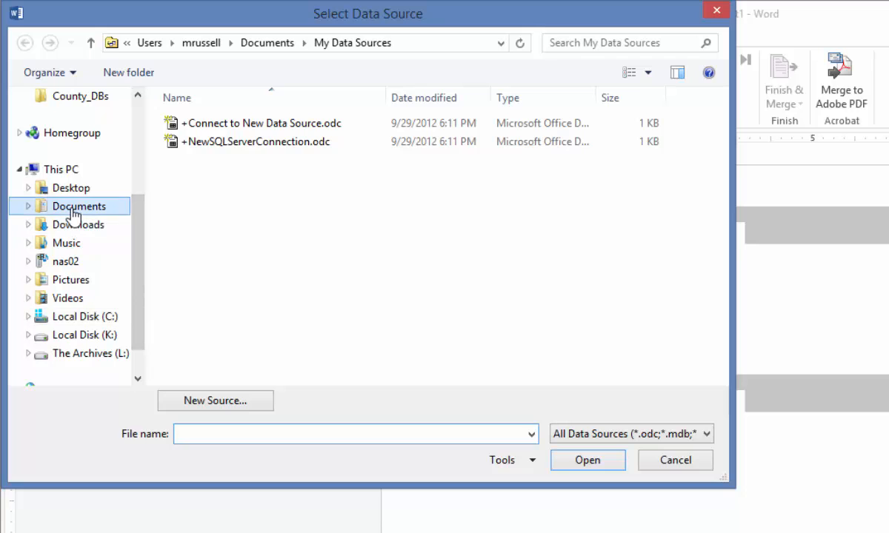
click(201, 314)
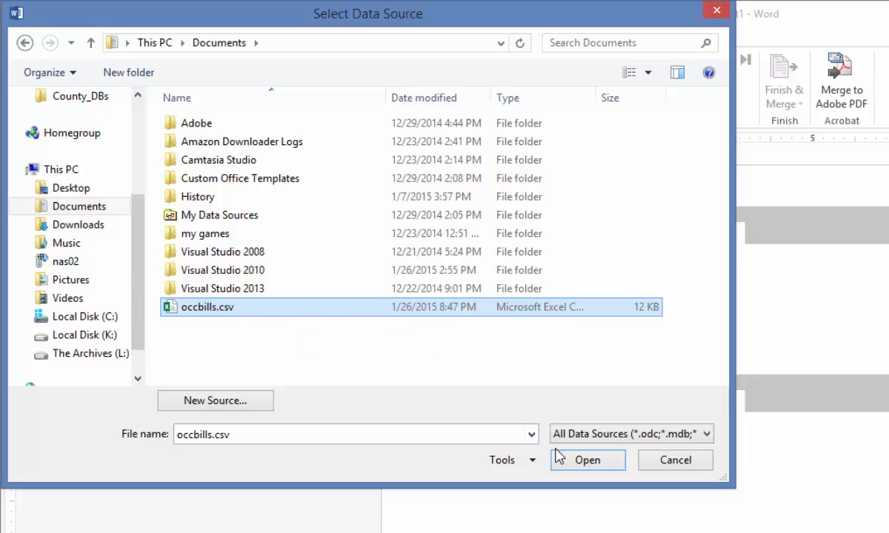
click(586, 463)
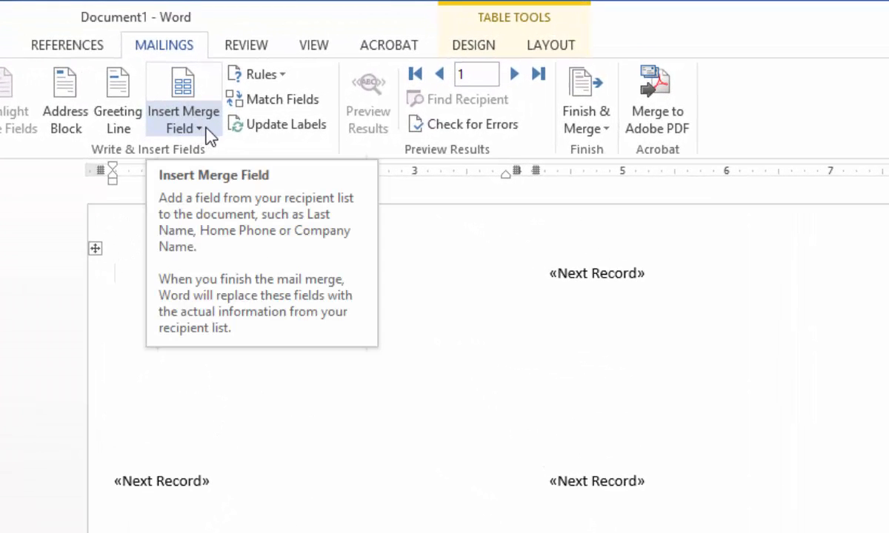
Step: Insert the DisplayName, MailAddr1 and MailAddr2 merge fields on separate lines in the first label
click(207, 131)
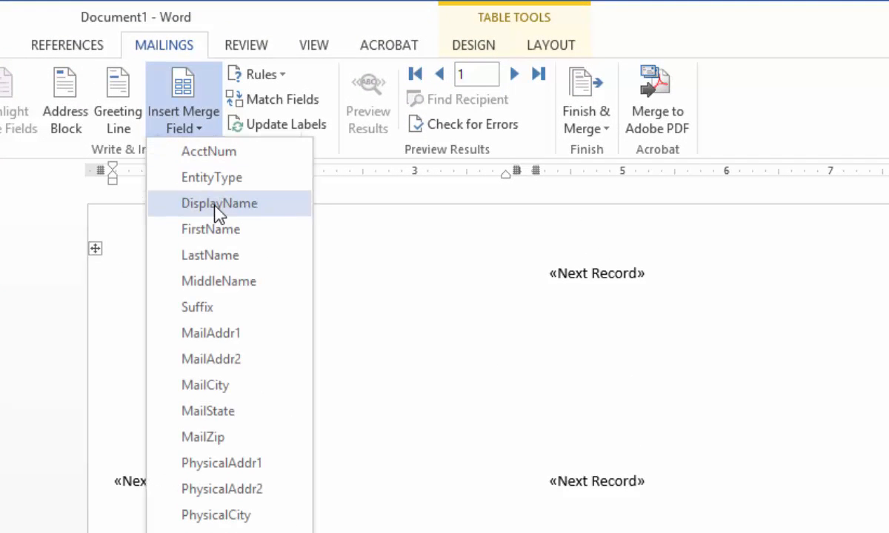
click(216, 210)
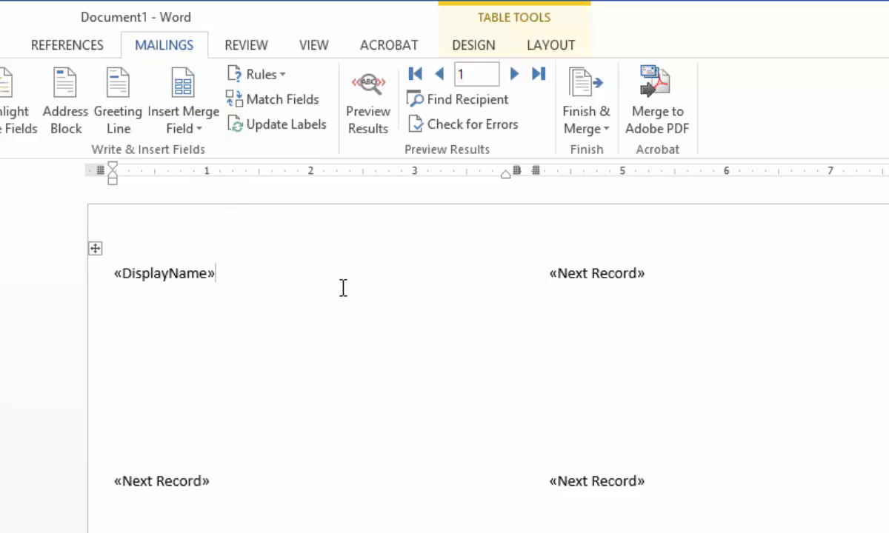
key(Return)
click(208, 132)
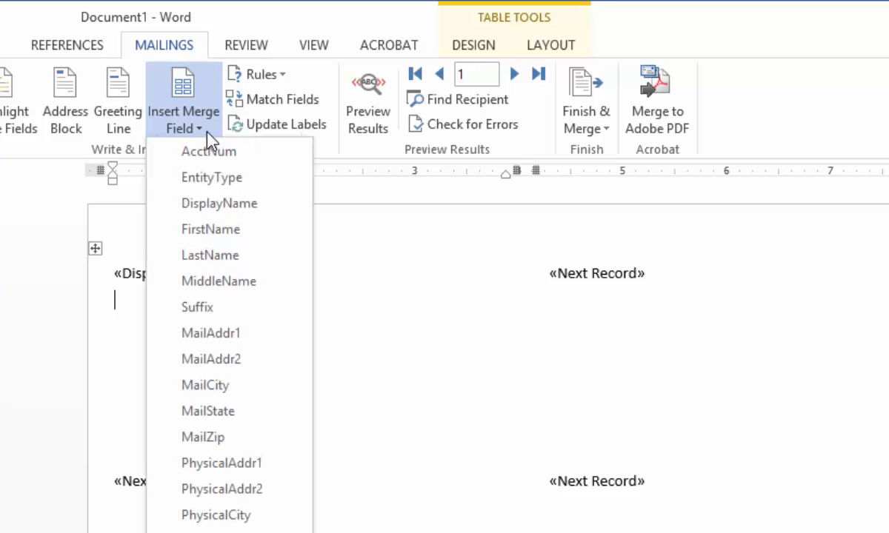
click(229, 334)
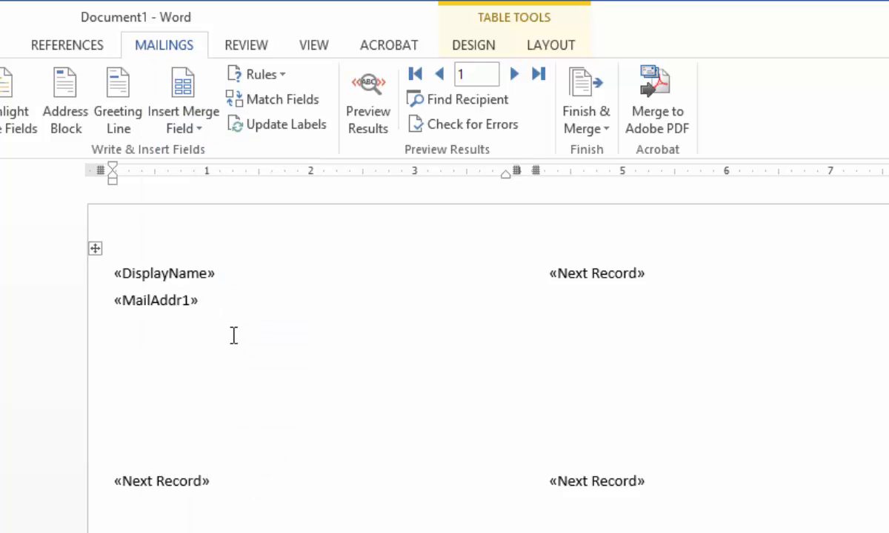
key(Return)
click(197, 133)
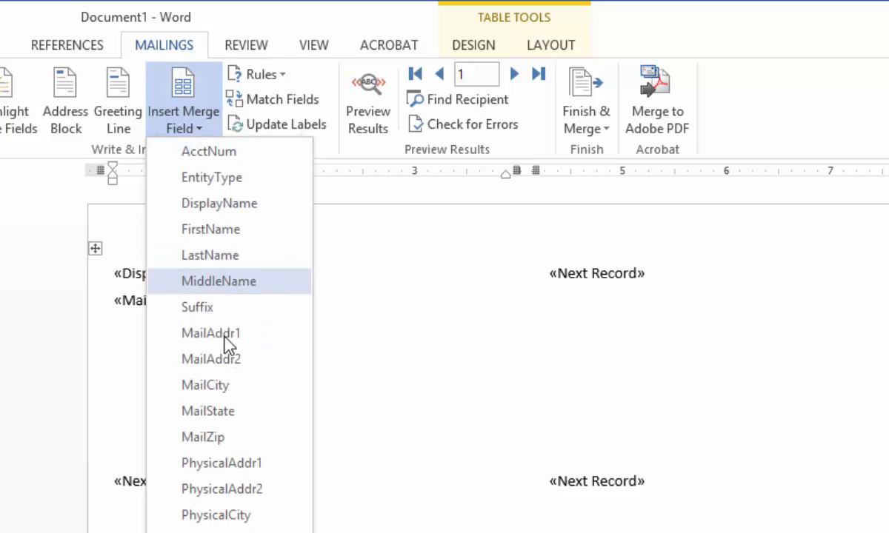
click(230, 361)
key(Return)
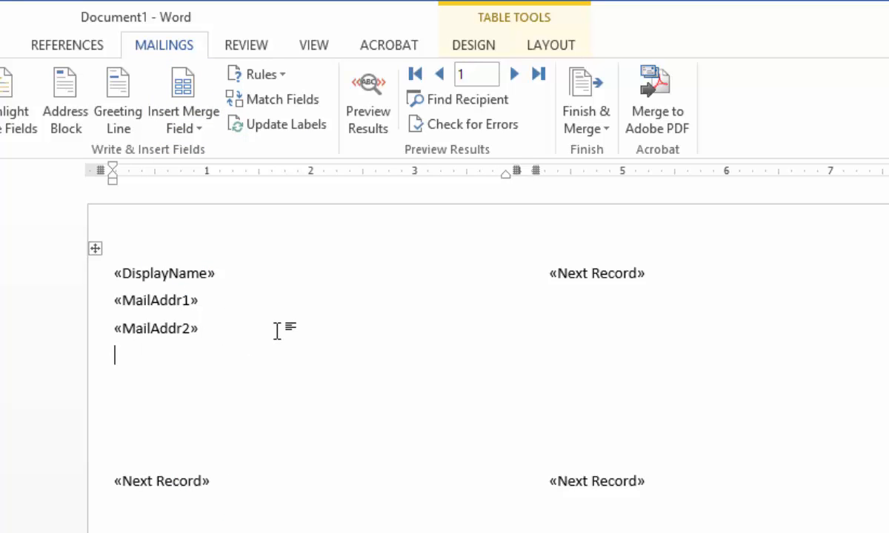
Step: Add a fourth line to the first label with the MailCity field, a comma, and the MailState and MailZip fields
click(197, 132)
click(231, 387)
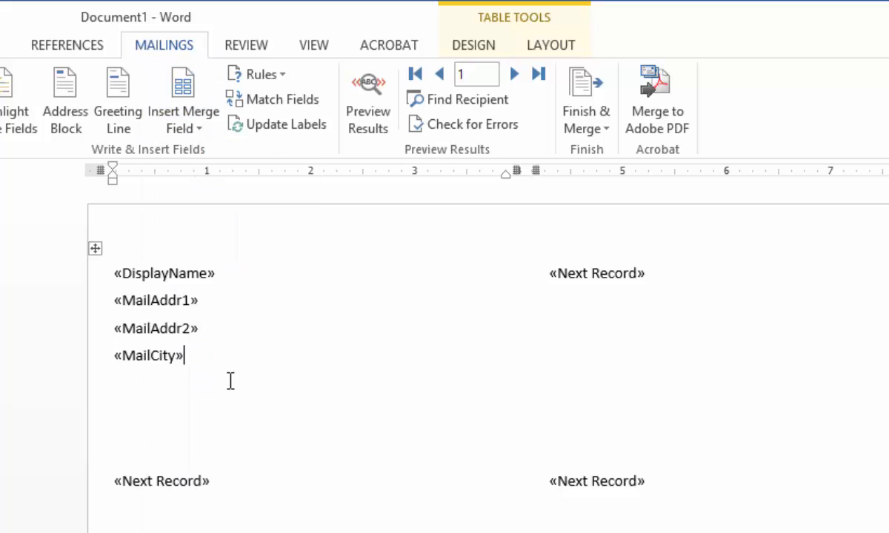
text(,)
click(194, 119)
click(223, 419)
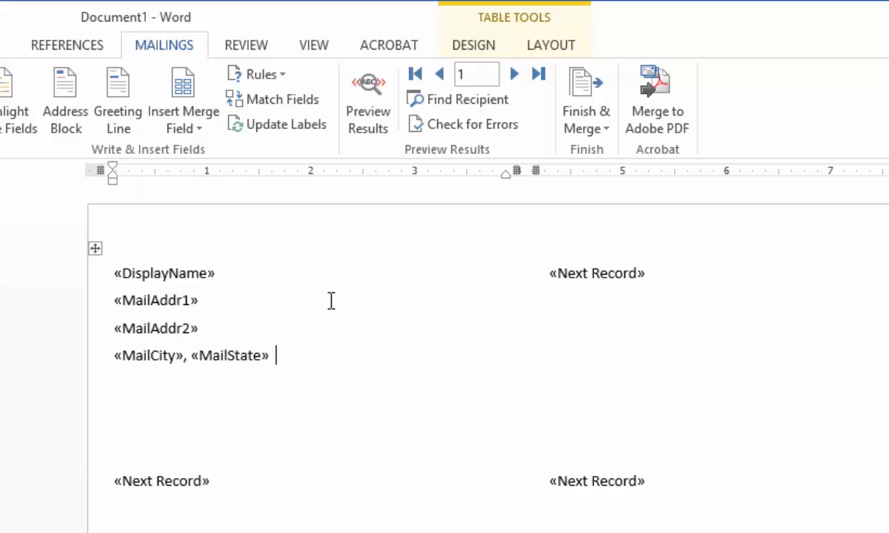
click(200, 127)
click(225, 439)
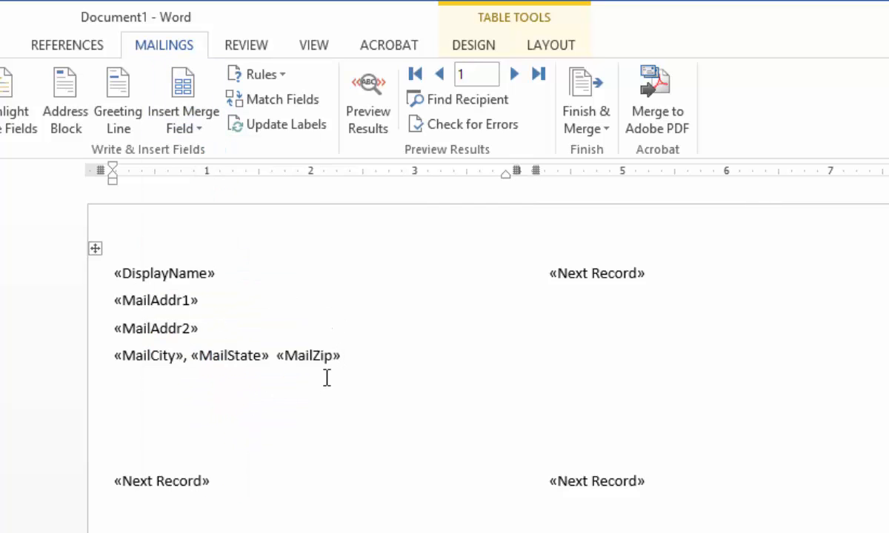
Step: Update all labels with the first label's field layout and preview the merged results
click(259, 128)
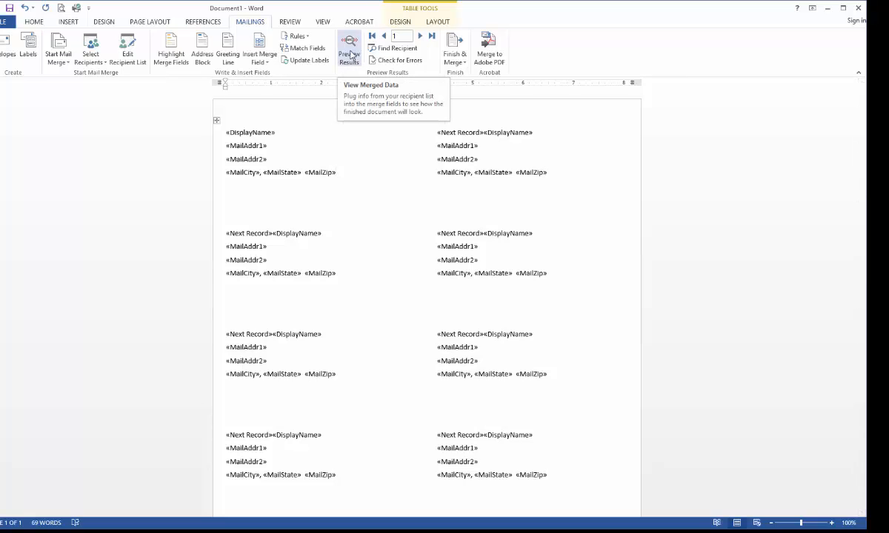
click(352, 55)
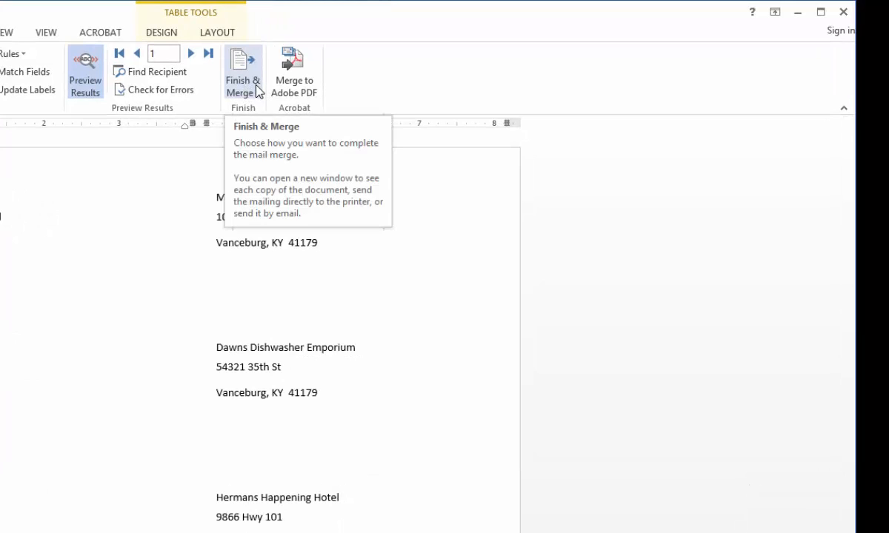
Step: Finish the merge by sending all label records to the printer
click(243, 85)
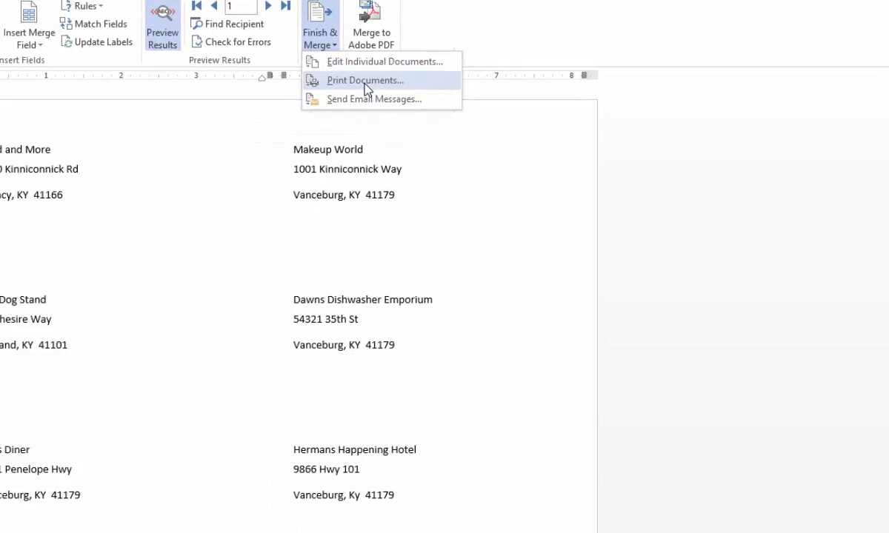
click(288, 129)
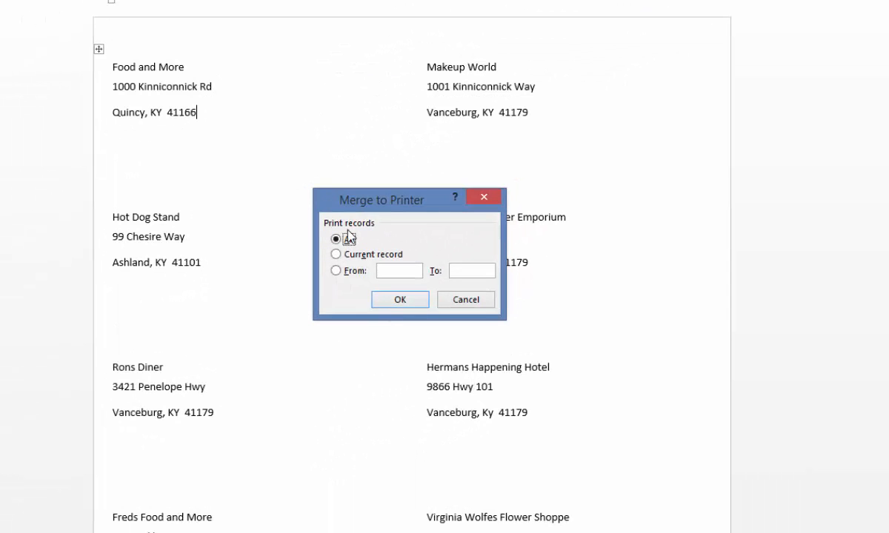
click(400, 300)
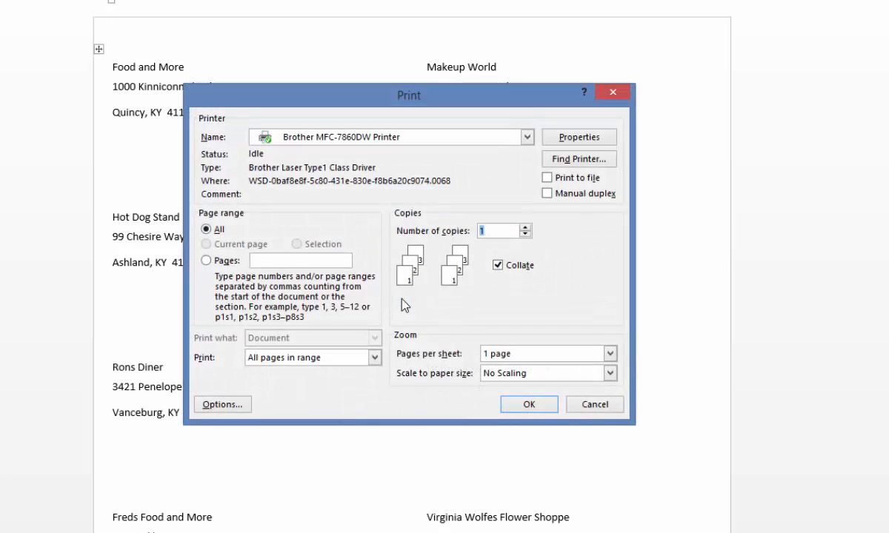